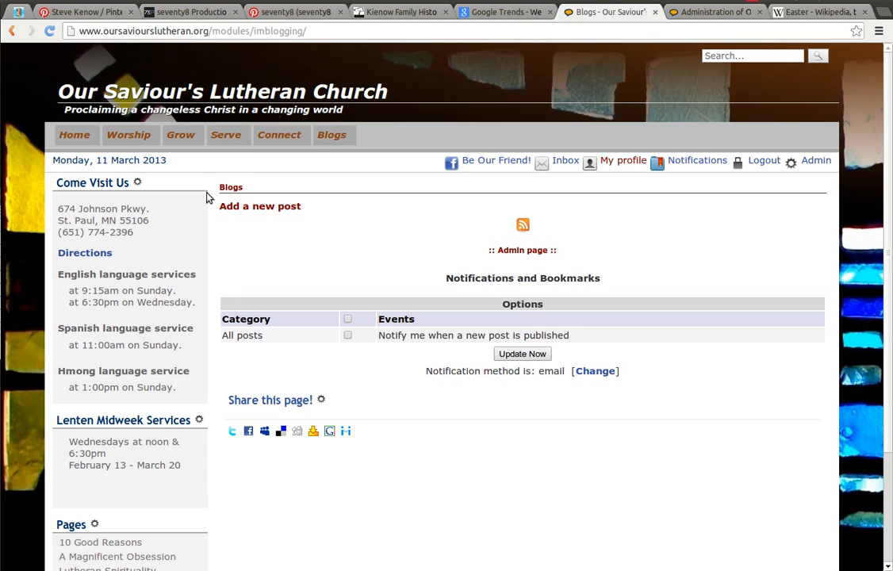
# Step: Start a new blog post and look through the list of available categories
pyautogui.click(259, 209)
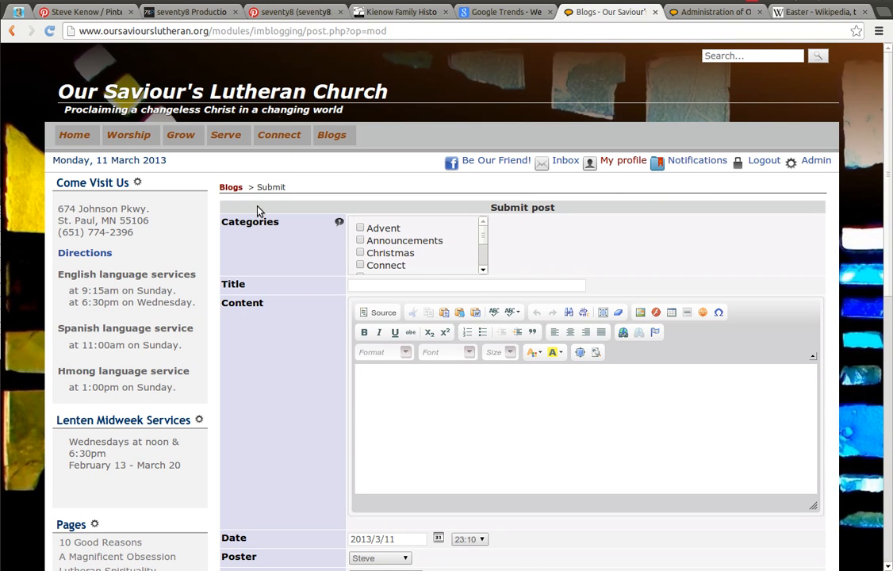
pyautogui.scroll(-1, 256, 211)
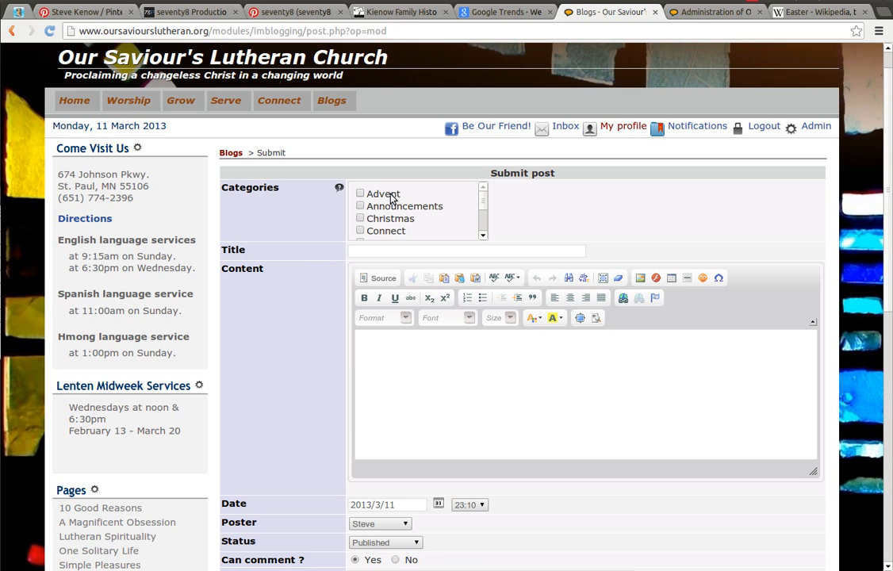
pyautogui.scroll(-2, 392, 199)
pyautogui.scroll(-2, 392, 199)
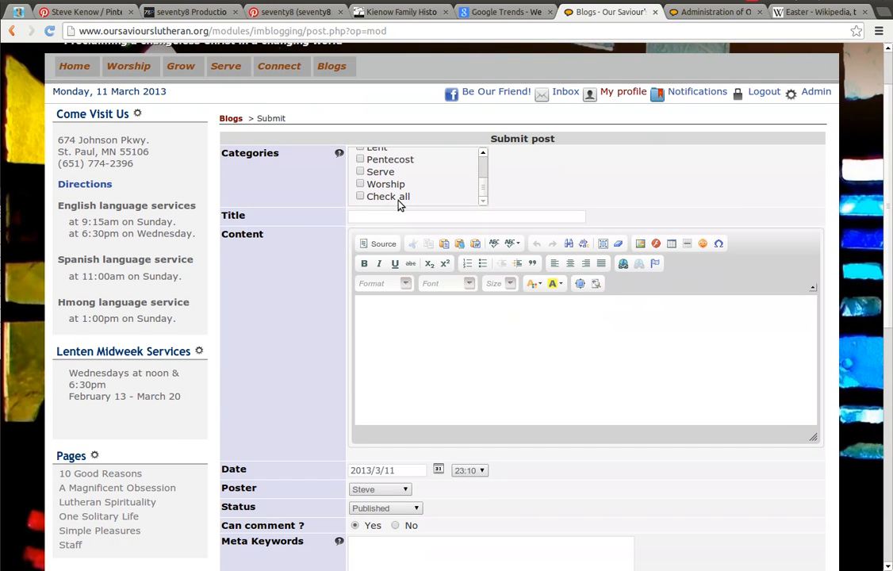
pyautogui.scroll(3, 397, 202)
pyautogui.scroll(2, 398, 194)
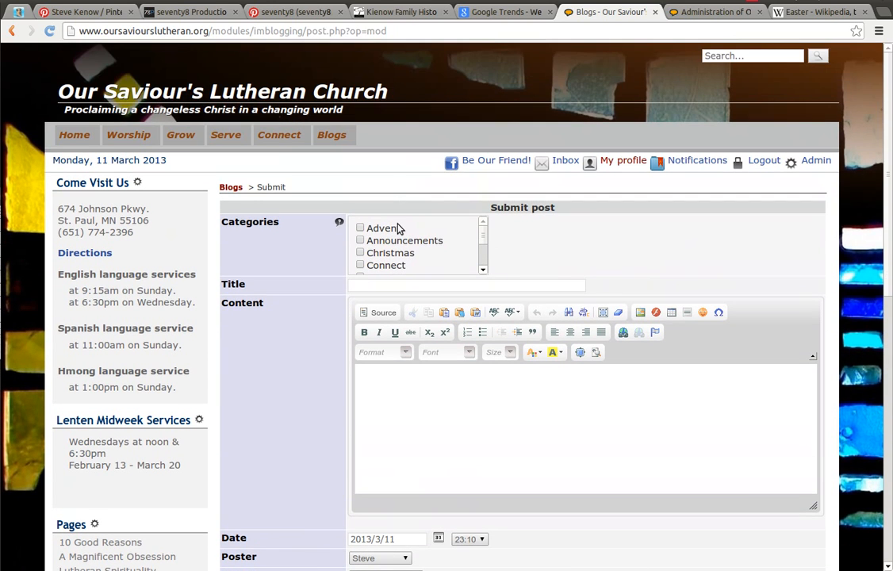
pyautogui.scroll(-2, 372, 242)
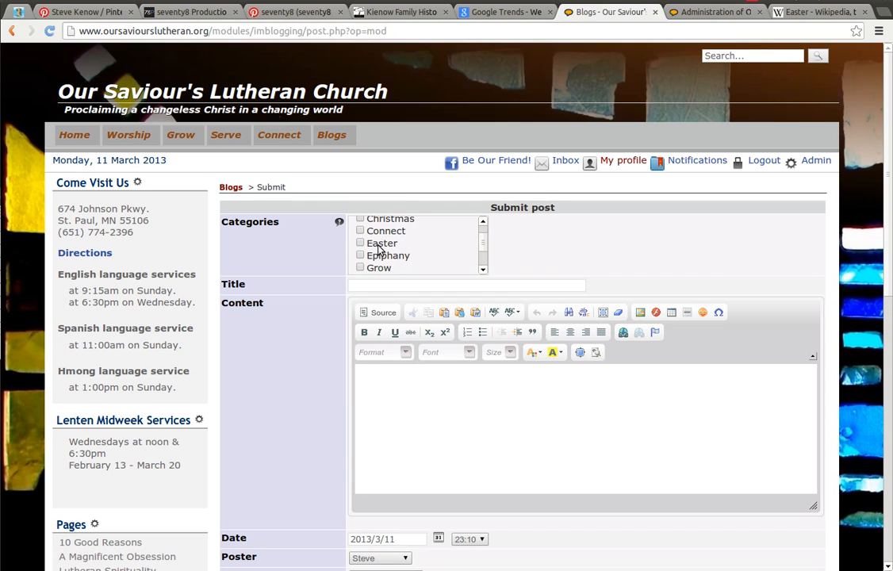
pyautogui.scroll(1, 371, 238)
# Step: Choose the categories to link the blog post to, including Worship
pyautogui.click(359, 242)
pyautogui.click(361, 255)
pyautogui.click(360, 231)
pyautogui.click(361, 256)
pyautogui.click(361, 231)
pyautogui.scroll(-3, 401, 244)
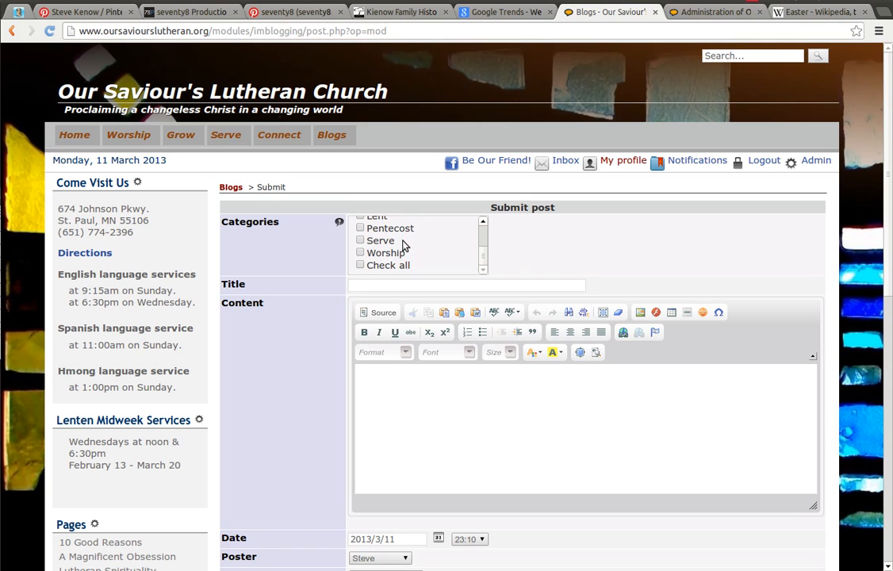
pyautogui.click(360, 253)
pyautogui.scroll(3, 413, 255)
pyautogui.scroll(-3, 412, 256)
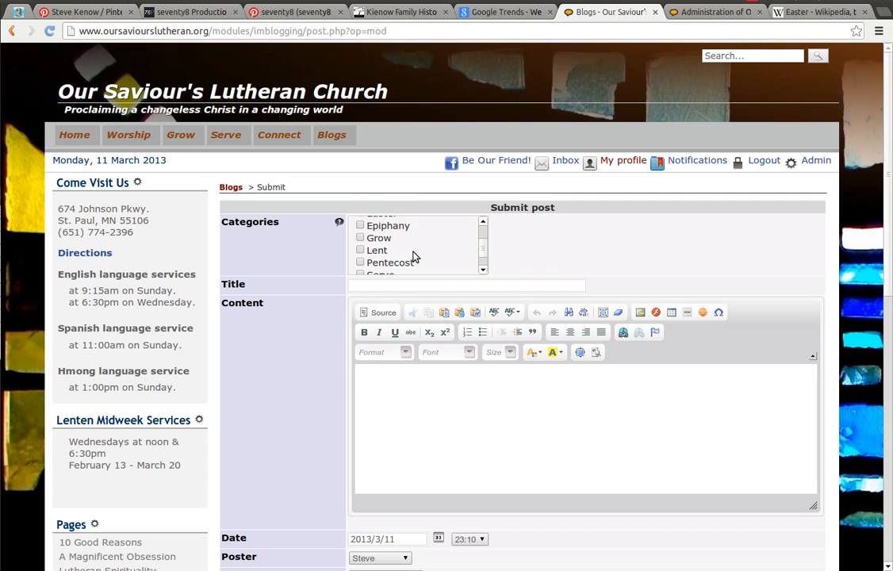
# Step: Give the blog post the title "This is my title"
pyautogui.click(400, 284)
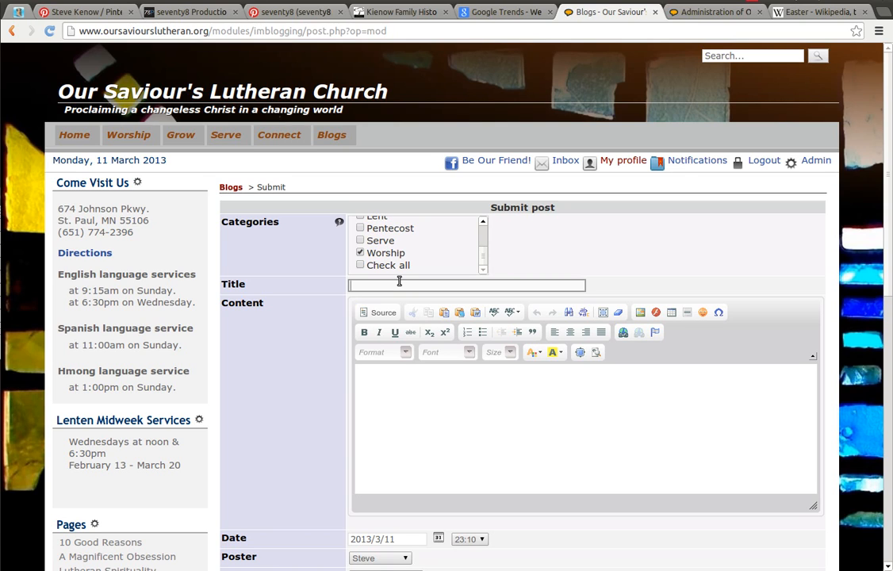
pyautogui.write('This is my title')
pyautogui.press('Tab')
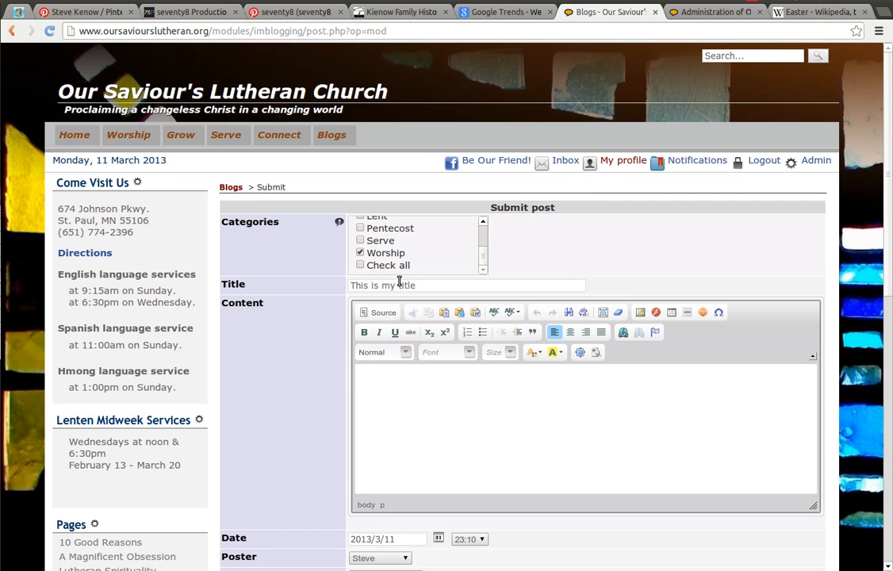
# Step: Write "This is my post." as the first paragraph of the post's content
pyautogui.write('This it my')
pyautogui.press('BackSpace')
pyautogui.press('BackSpace')
pyautogui.press('BackSpace')
pyautogui.press('BackSpace')
pyautogui.write('s my m')
pyautogui.press('BackSpace')
pyautogui.write('pot')
pyautogui.press('BackSpace')
pyautogui.write('st.')
pyautogui.press('Return')
# Step: Add a [more] marker on its own line, followed by the paragraph "the remainder of your post"
pyautogui.write('[more]')
pyautogui.press('Return')
pyautogui.write('there')
pyautogui.press('BackSpace')
pyautogui.press('BackSpace')
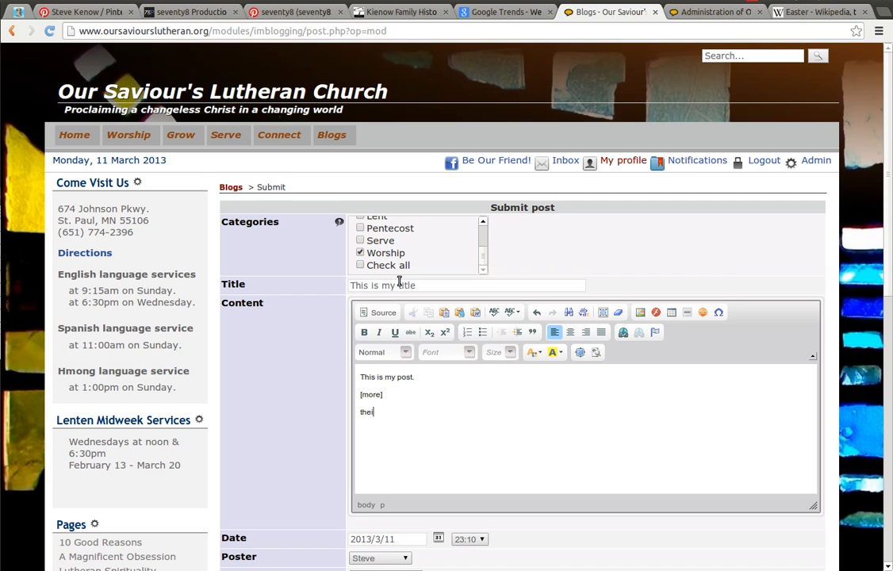
pyautogui.write('remainder of your post')
# Step: Review the category selection, the [more] marker in the content and the editor's formatting options
pyautogui.scroll(1, 428, 252)
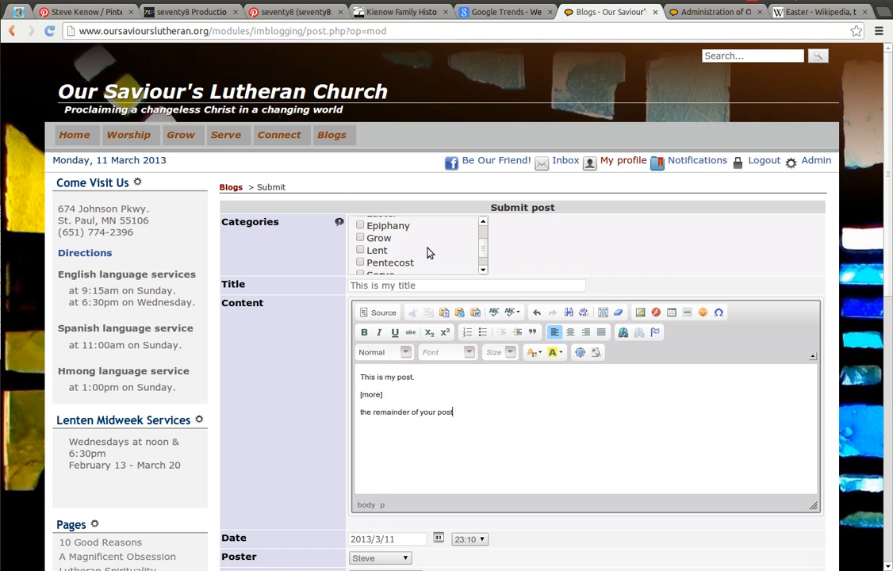
pyautogui.scroll(-1, 427, 252)
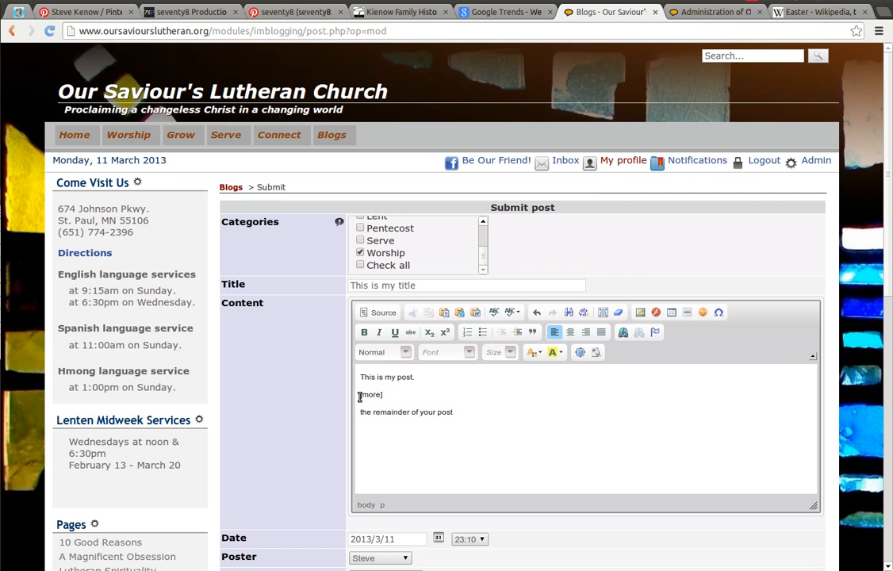
pyautogui.moveTo(358, 395); pyautogui.dragTo(379, 396)
pyautogui.click(476, 414)
pyautogui.scroll(-1, 458, 413)
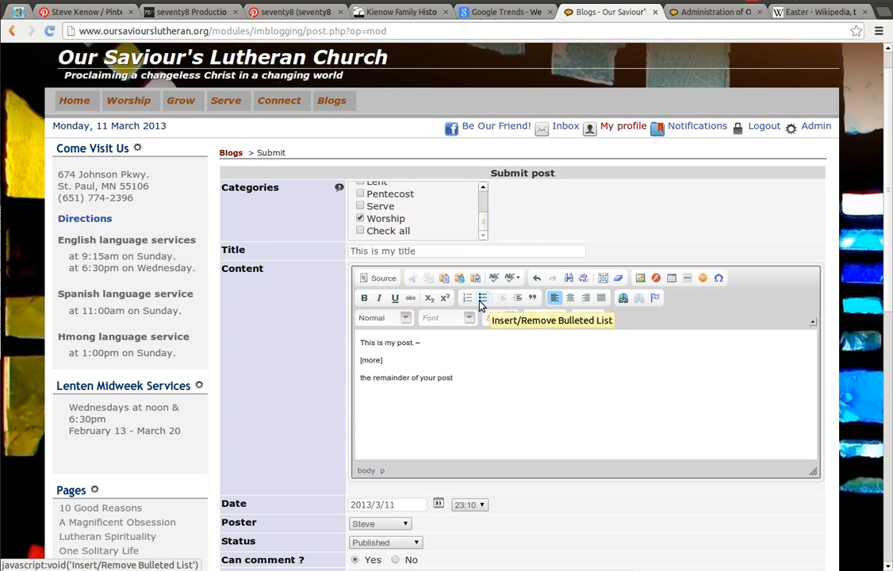
pyautogui.click(464, 396)
# Step: Set the post's publication date to 2013-03-23 and its time to 0:30
pyautogui.scroll(-2, 460, 404)
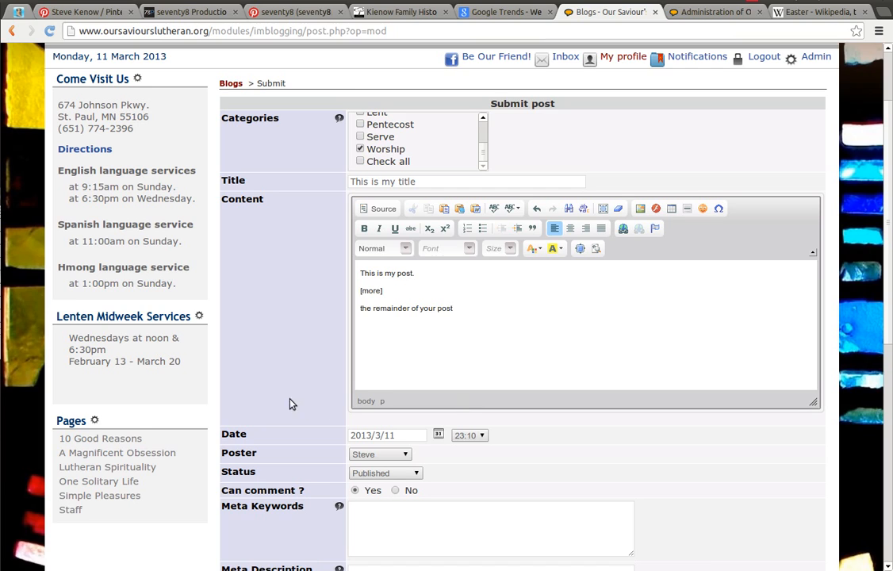
pyautogui.scroll(-1, 287, 400)
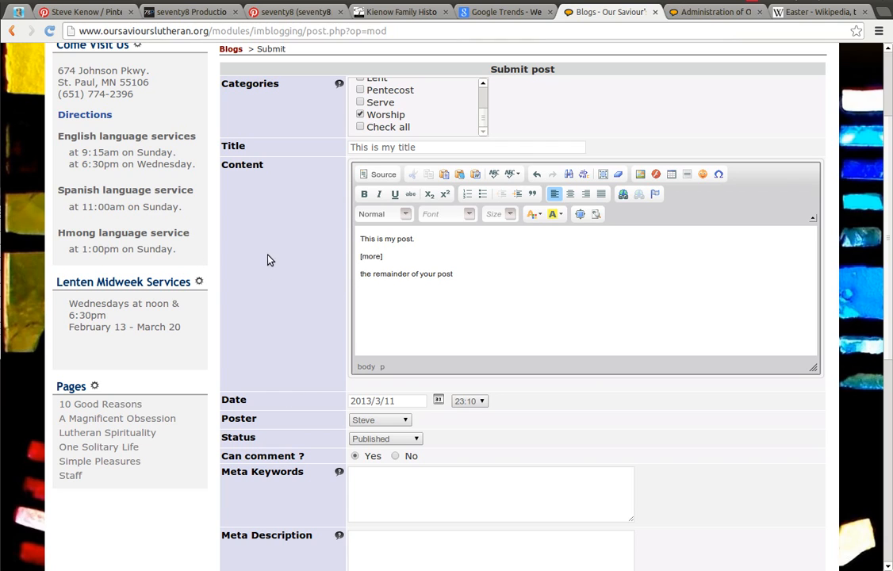
pyautogui.click(437, 401)
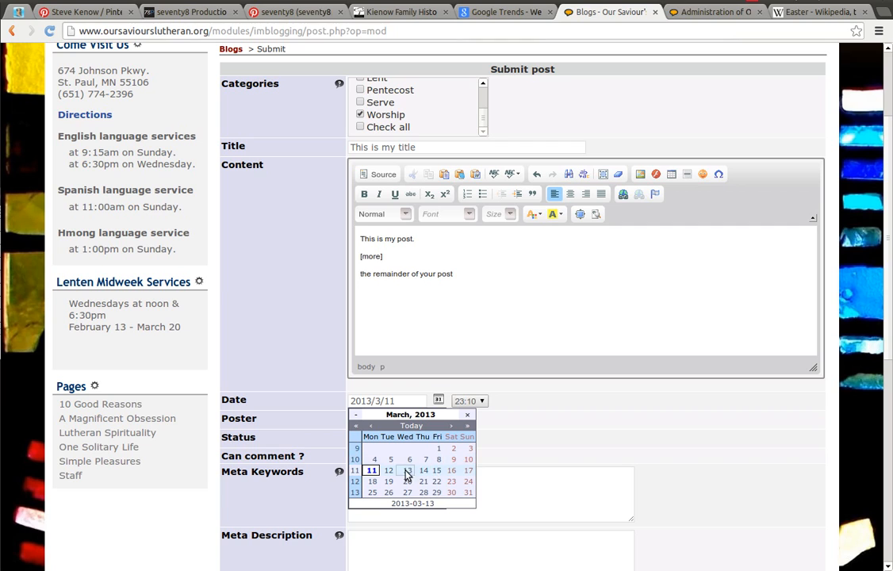
pyautogui.click(453, 486)
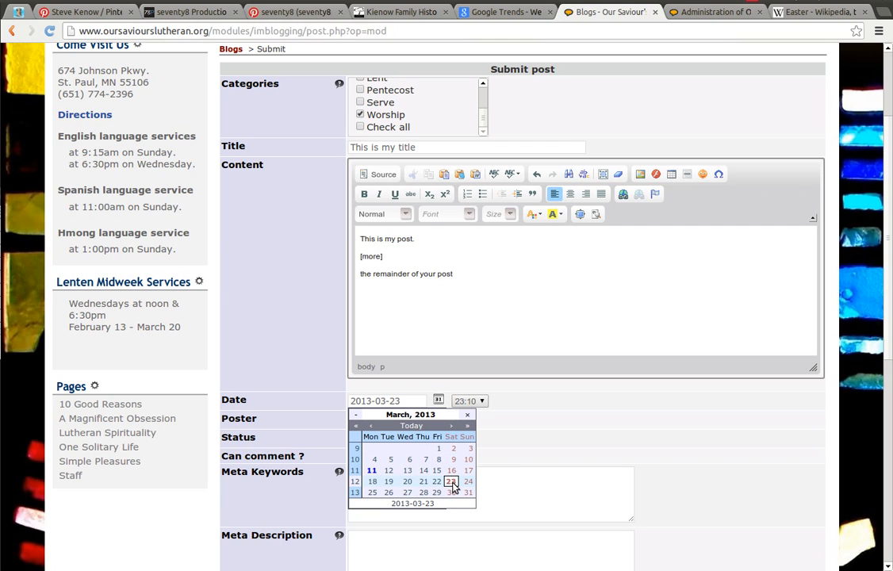
pyautogui.click(497, 450)
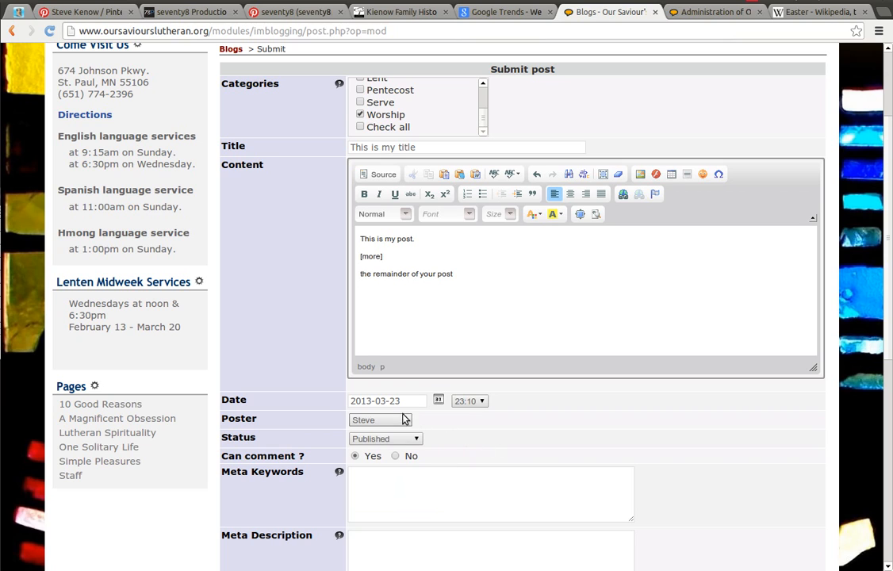
pyautogui.click(464, 402)
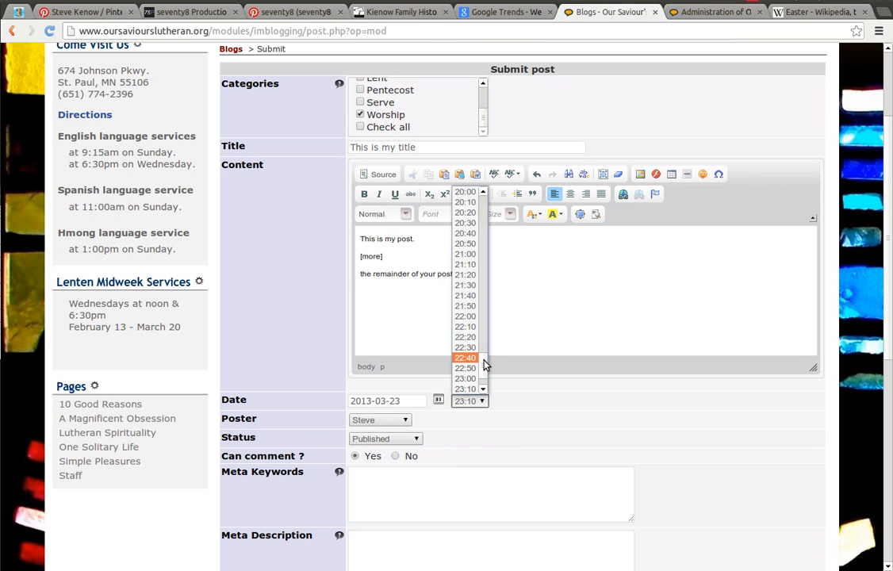
pyautogui.moveTo(483, 363); pyautogui.dragTo(479, 210)
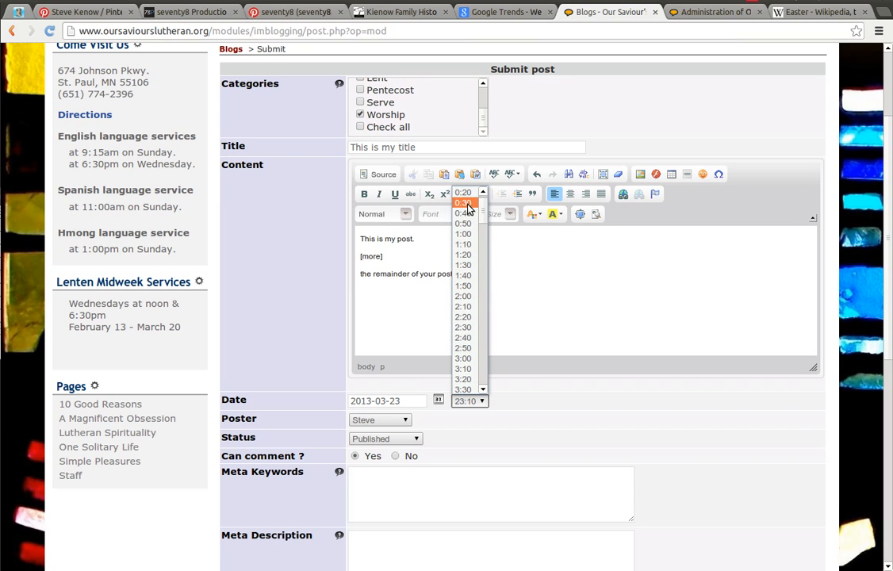
pyautogui.click(463, 204)
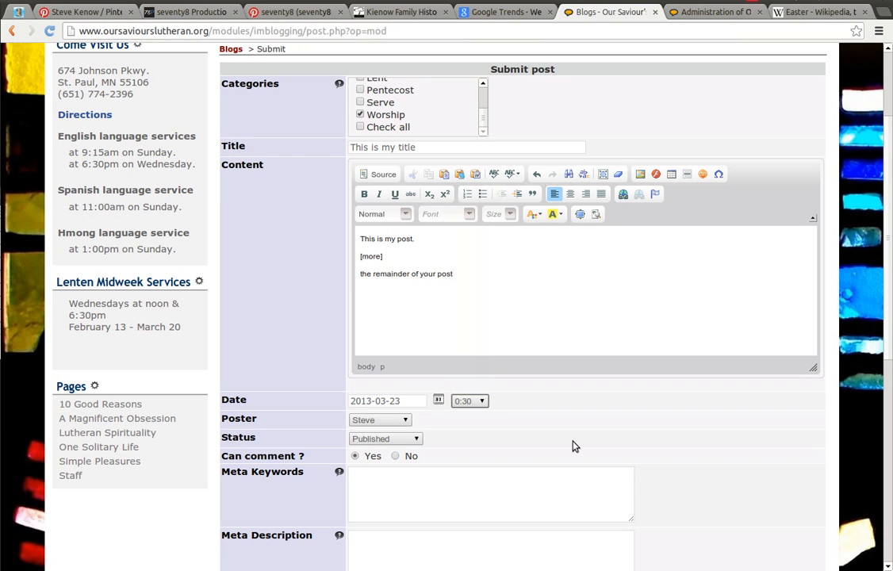
# Step: Assign the pastor's account as the poster and review the status choices, keeping Published
pyautogui.click(404, 420)
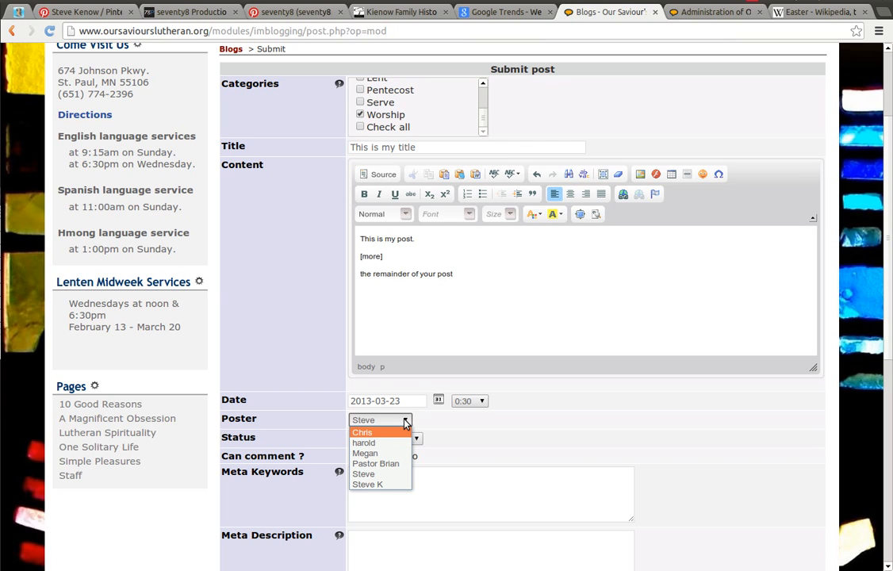
pyautogui.click(399, 464)
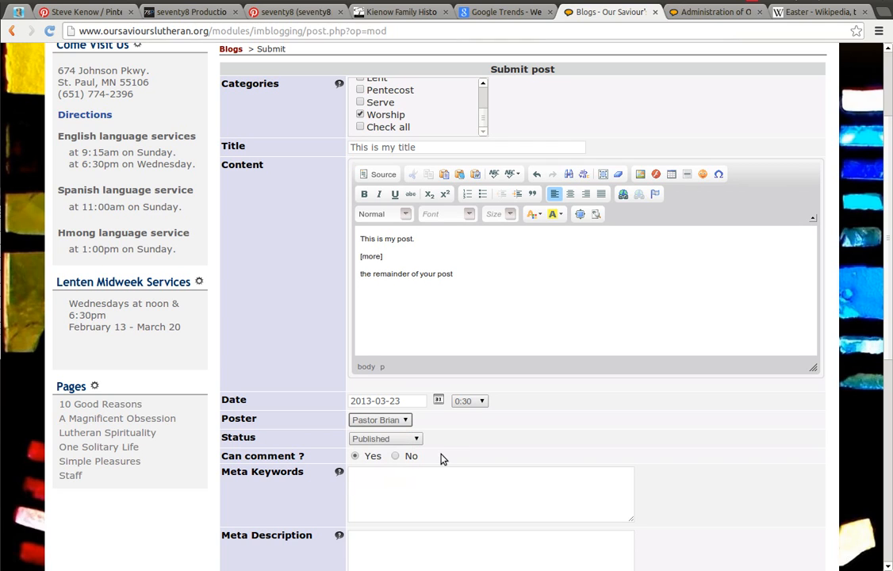
pyautogui.click(410, 442)
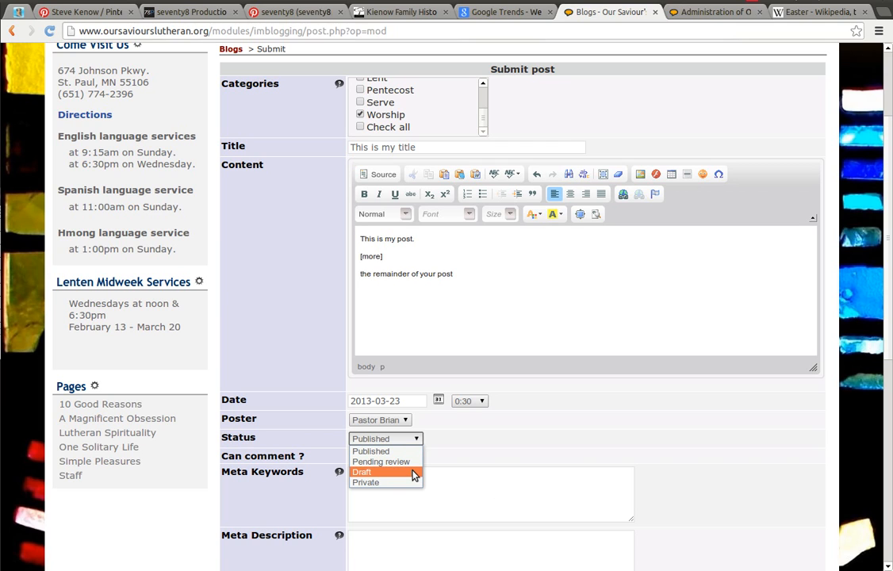
pyautogui.click(470, 449)
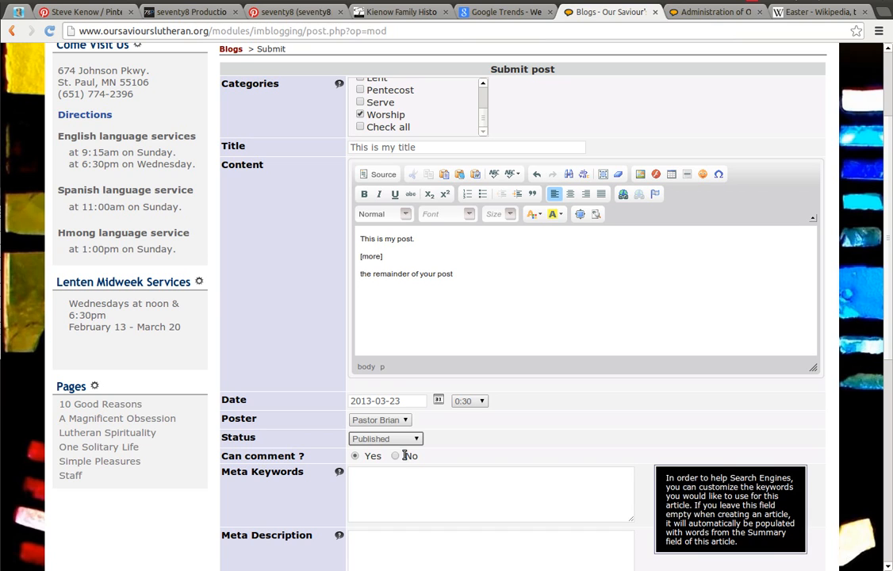
# Step: Examine the empty Meta Keywords, Meta Description and Short URL fields and read their help texts
pyautogui.click(385, 470)
pyautogui.scroll(-3, 315, 475)
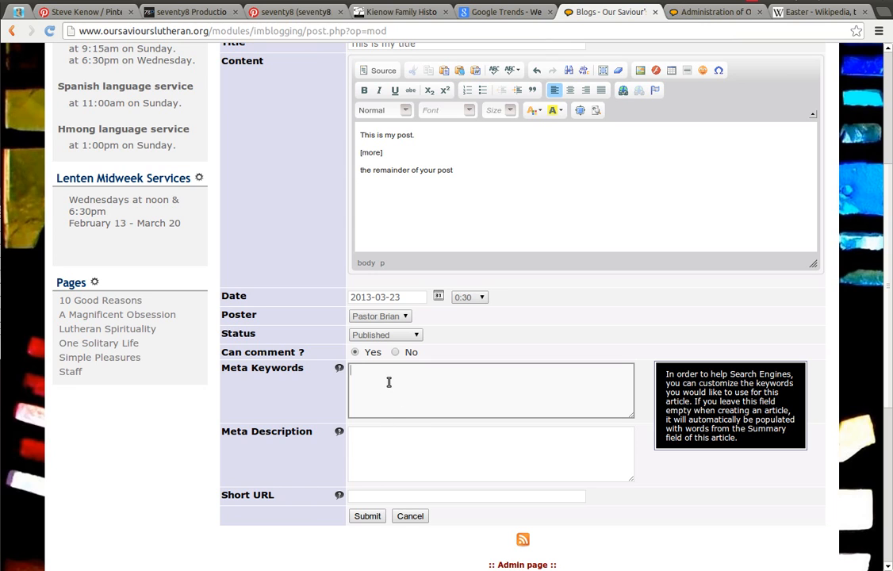
pyautogui.click(421, 435)
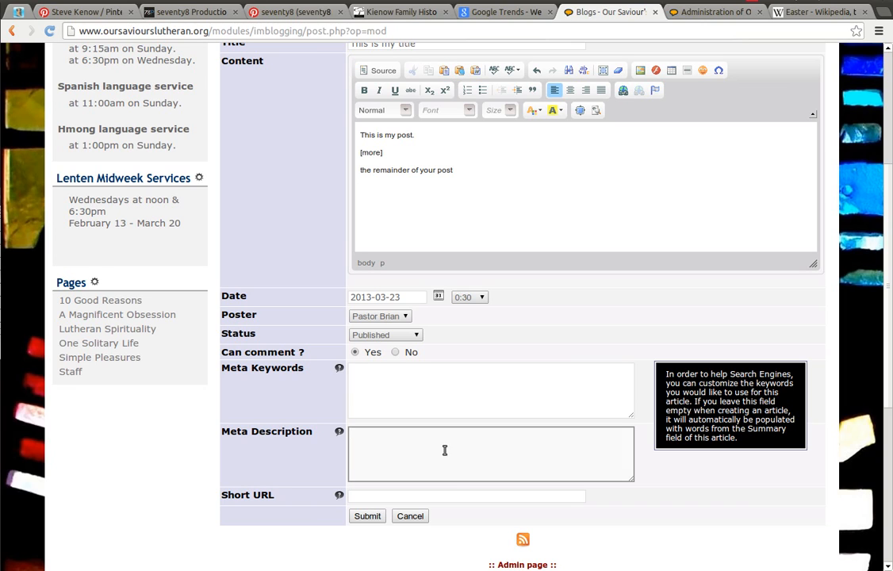
pyautogui.click(443, 493)
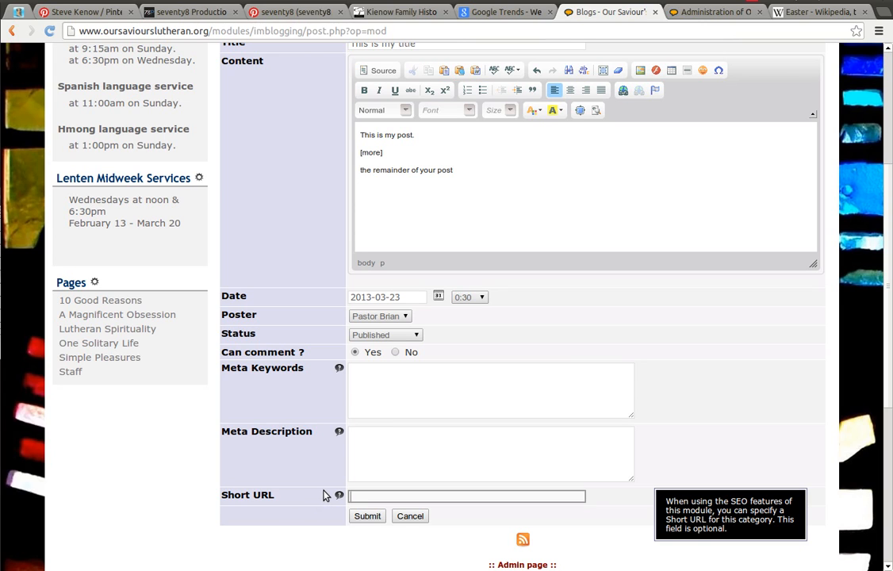
pyautogui.scroll(2, 322, 495)
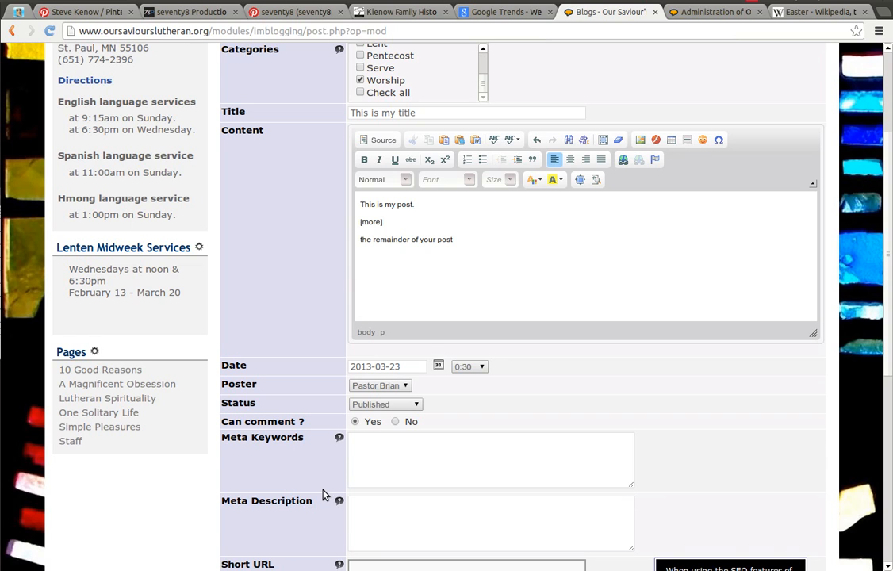
pyautogui.scroll(-3, 323, 495)
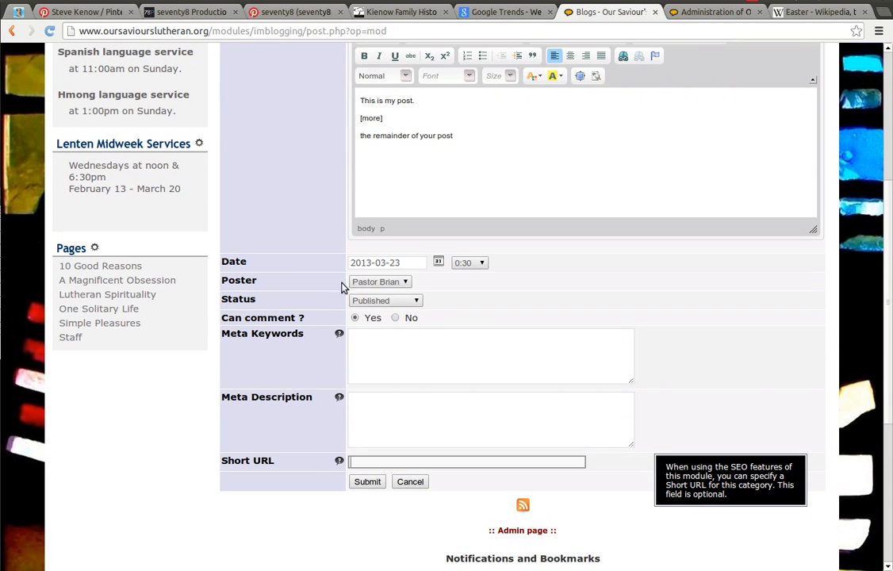
pyautogui.moveTo(339, 399)
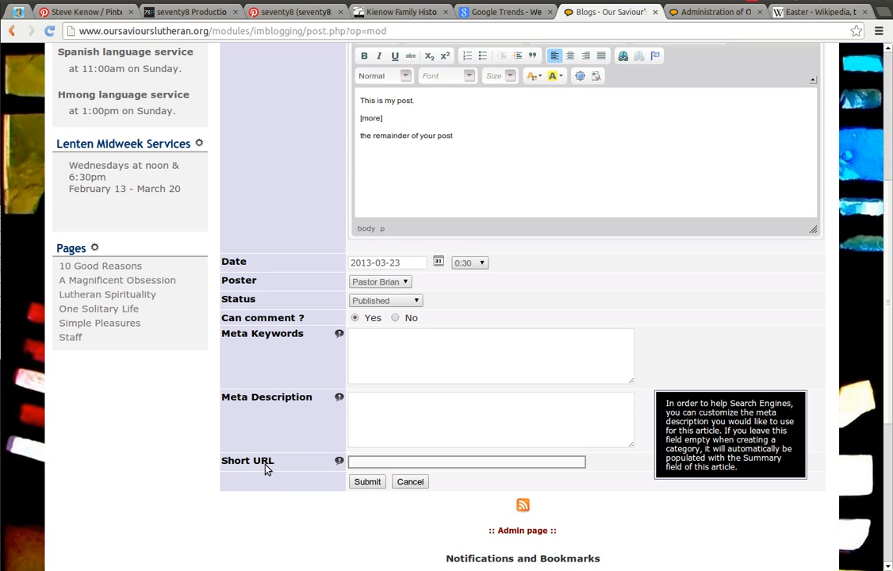
pyautogui.moveTo(336, 466)
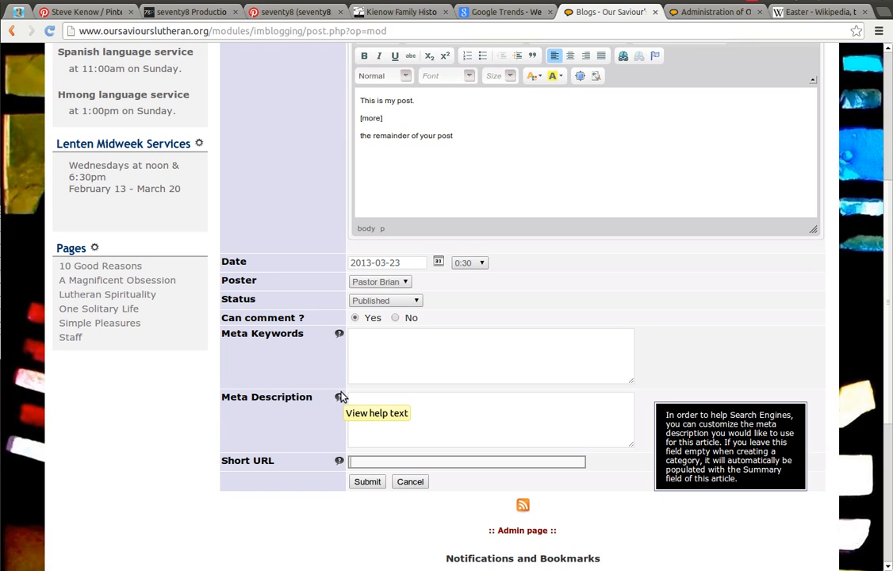
pyautogui.moveTo(338, 334)
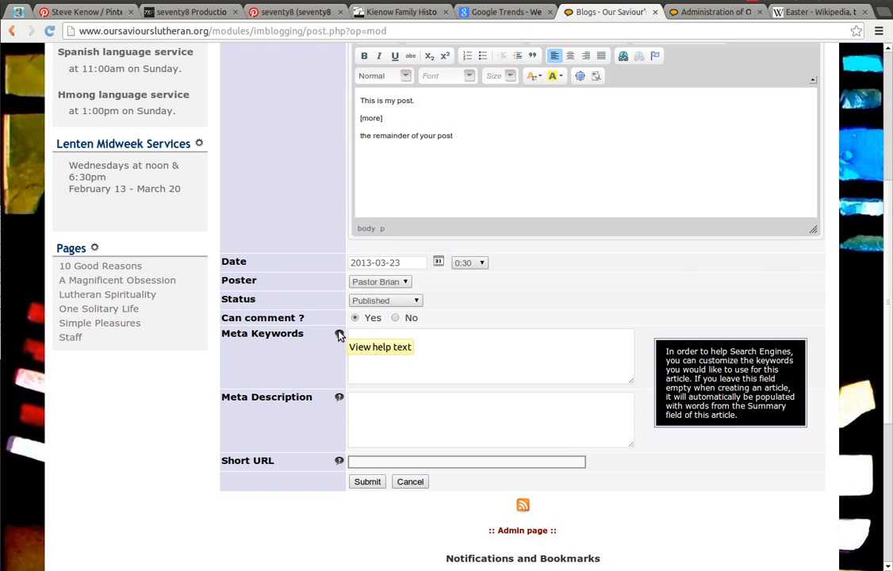
# Step: Read the help text for the Categories field and look back over the post form
pyautogui.scroll(4, 646, 345)
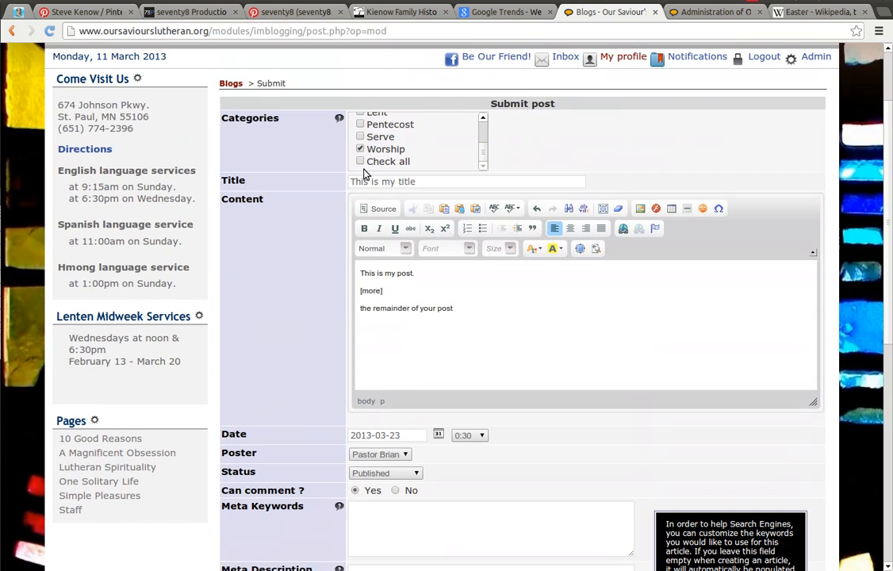
pyautogui.moveTo(339, 119)
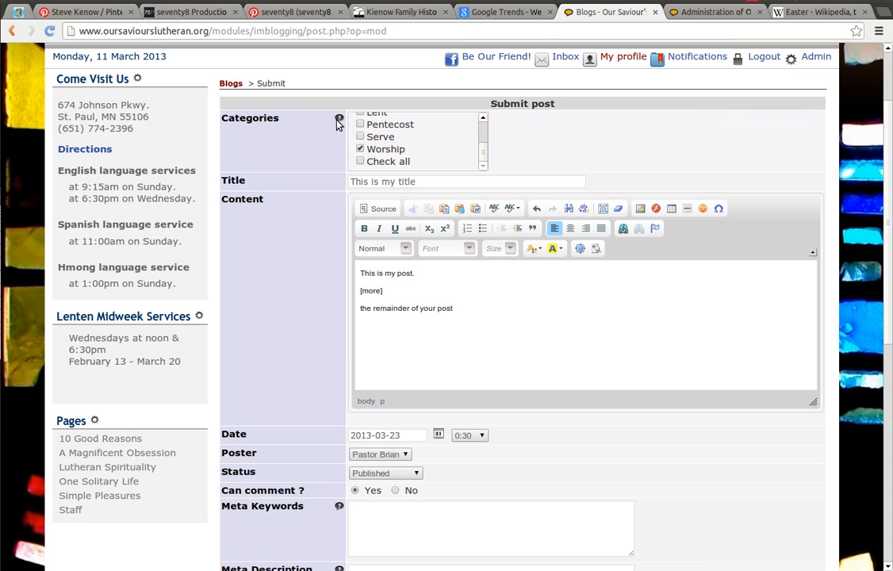
pyautogui.scroll(-1, 309, 169)
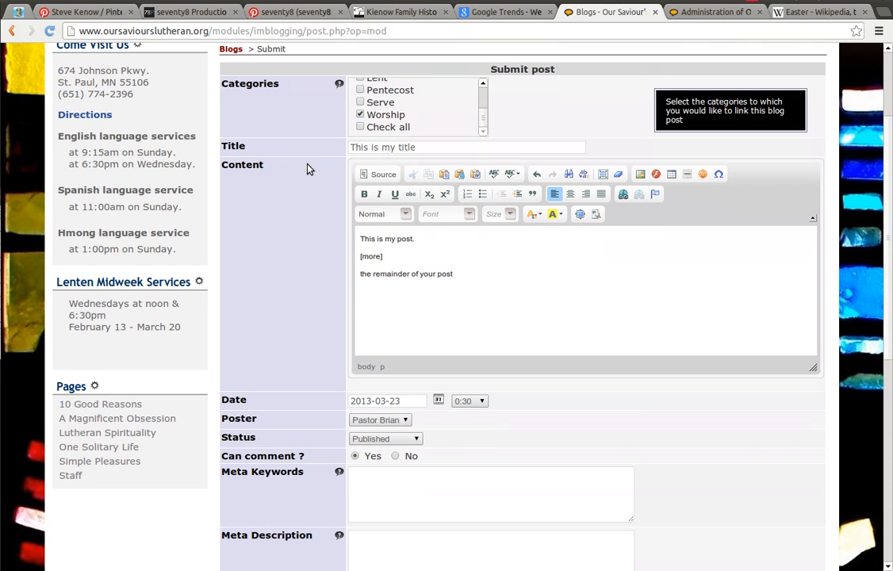
pyautogui.scroll(4, 309, 169)
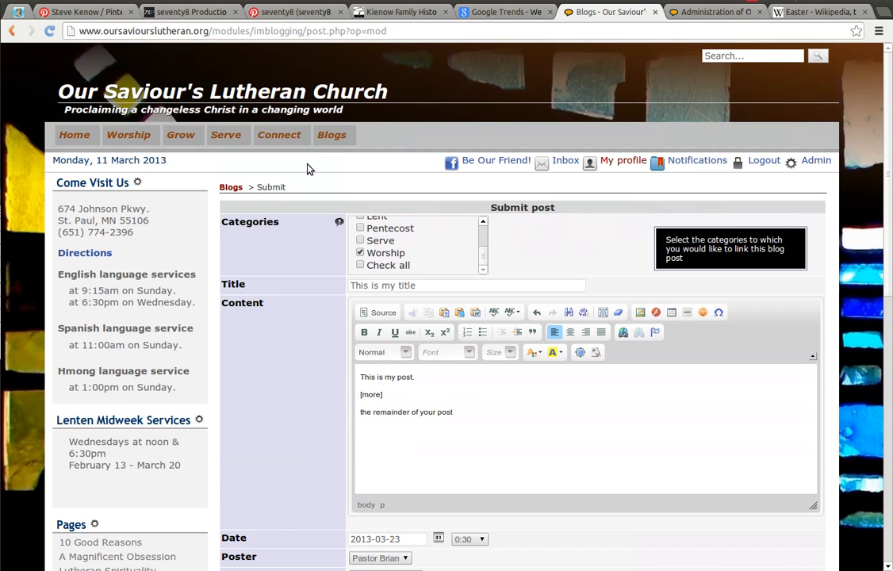